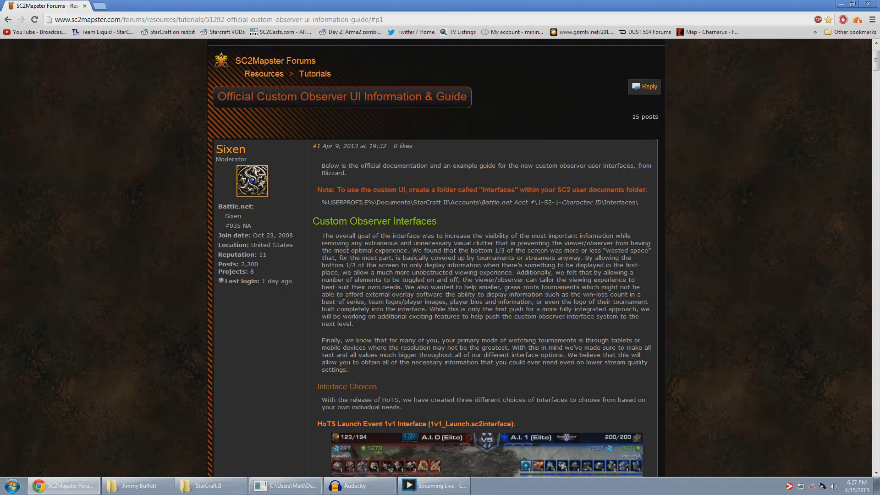
# Step: Switch to the StarCraft II documents folder and go through Accounts and the account folder into the 1-S2-1 character folder
pyautogui.click(217, 488)
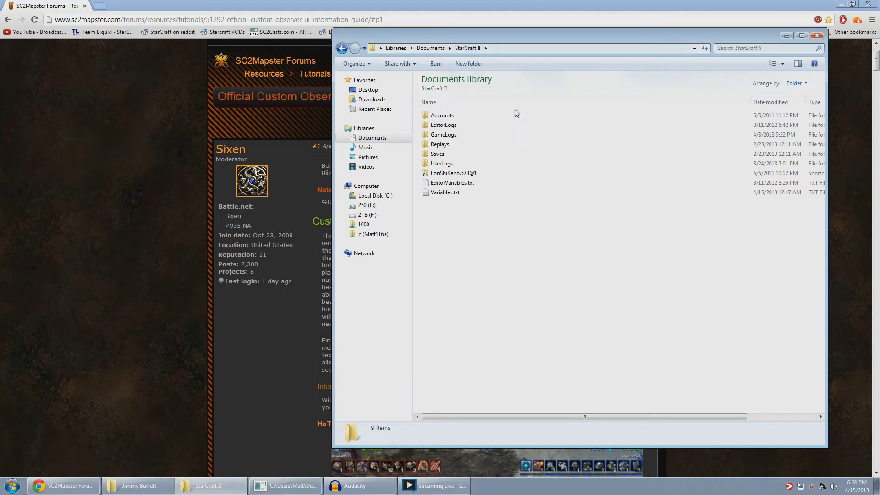
pyautogui.doubleClick(451, 117)
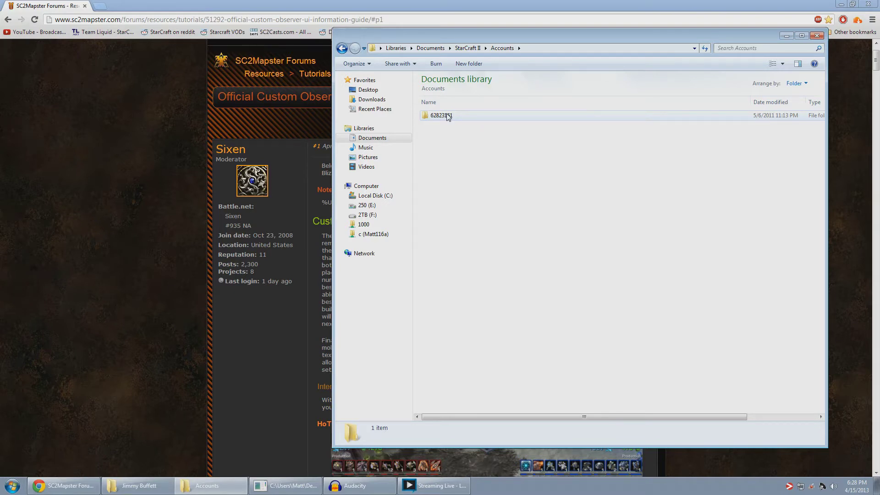
pyautogui.doubleClick(441, 116)
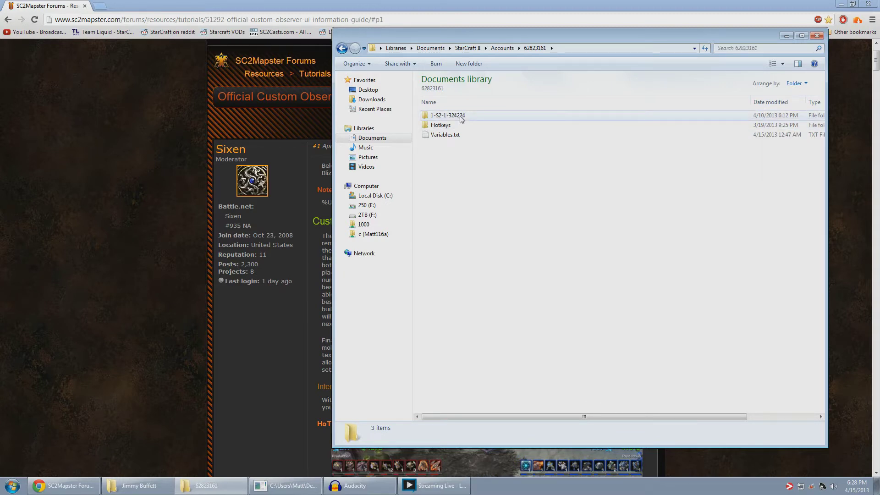
pyautogui.doubleClick(461, 117)
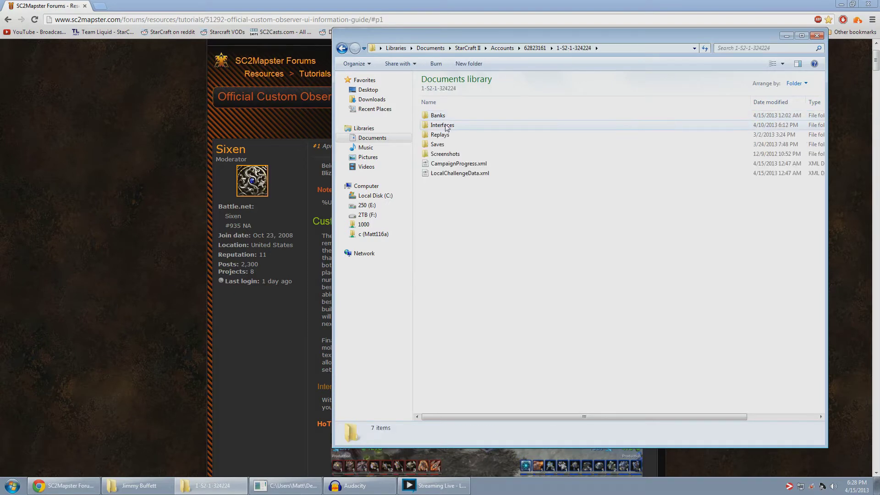
pyautogui.click(444, 125)
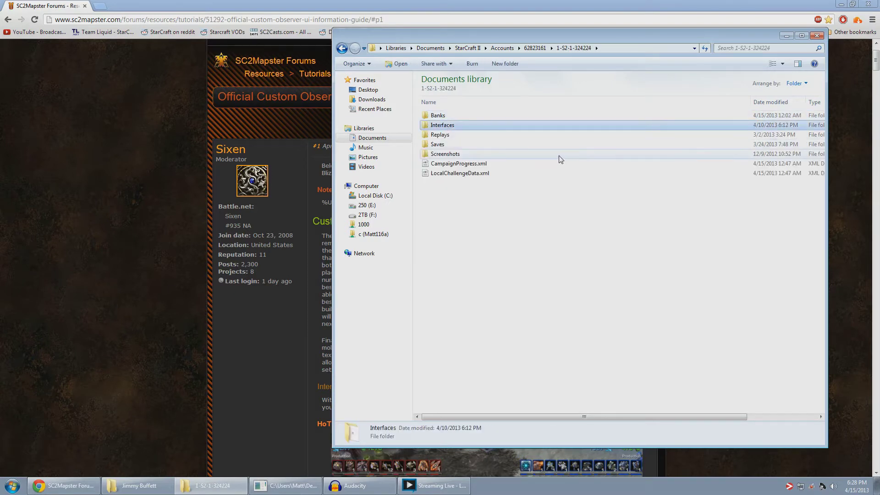
pyautogui.click(490, 219)
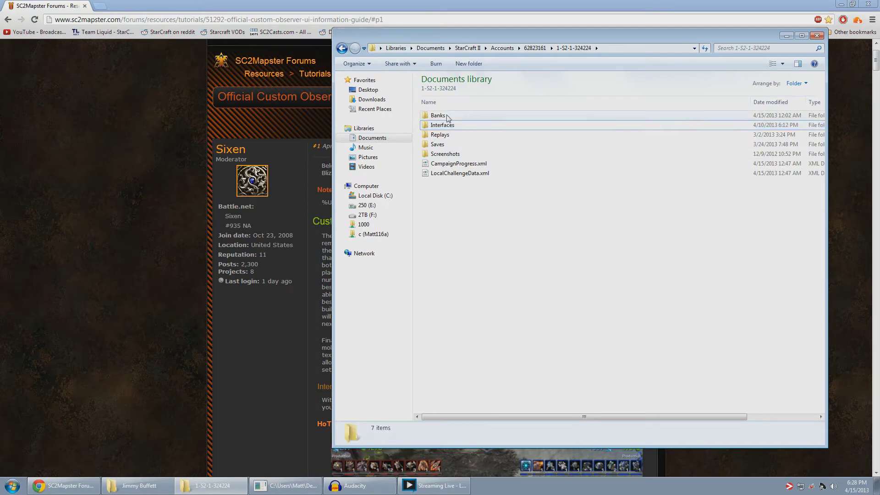
pyautogui.rightClick(463, 211)
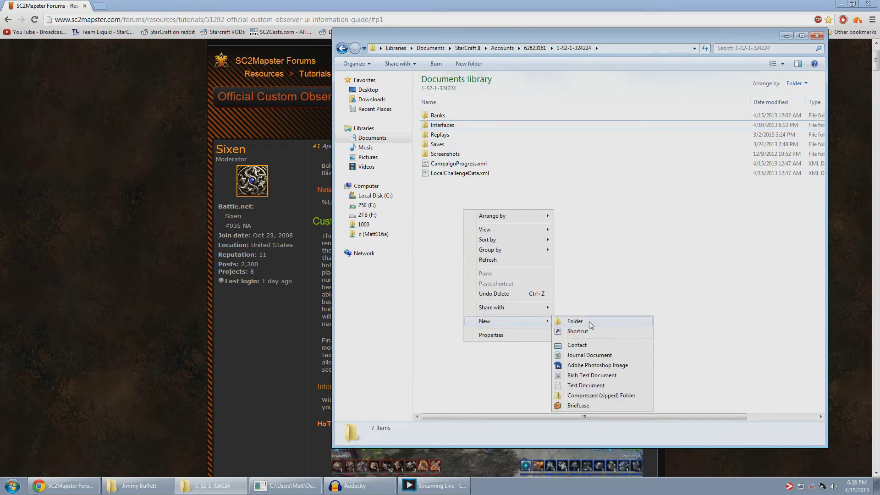
pyautogui.click(625, 291)
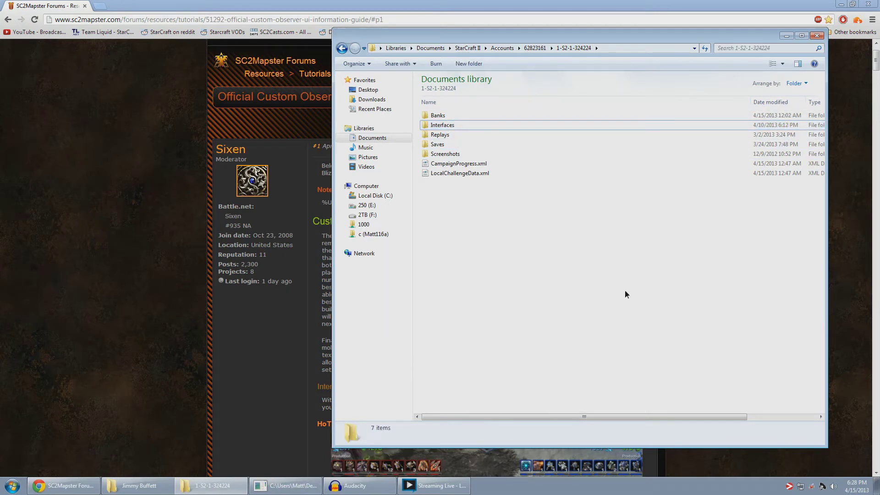
# Step: Open the Interfaces folder inside the character folder
pyautogui.doubleClick(443, 127)
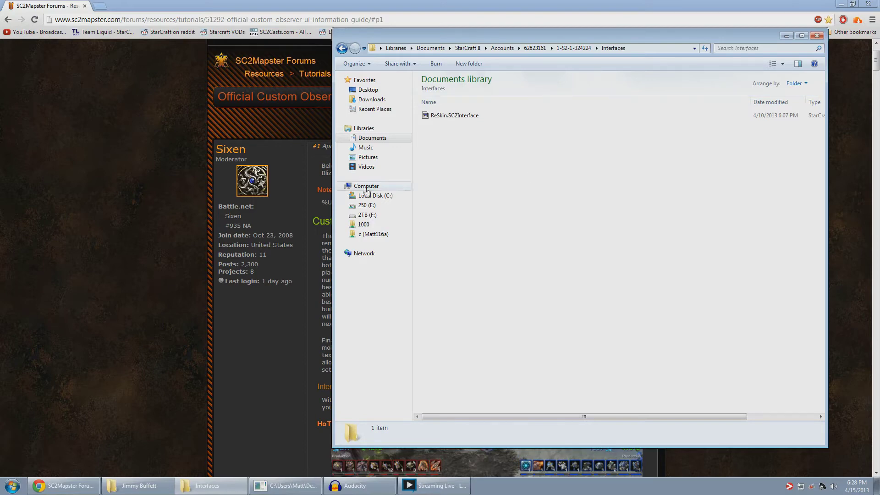
# Step: Switch to the forum guide in Chrome and examine the three interface choices, the new features and the download list
pyautogui.click(133, 221)
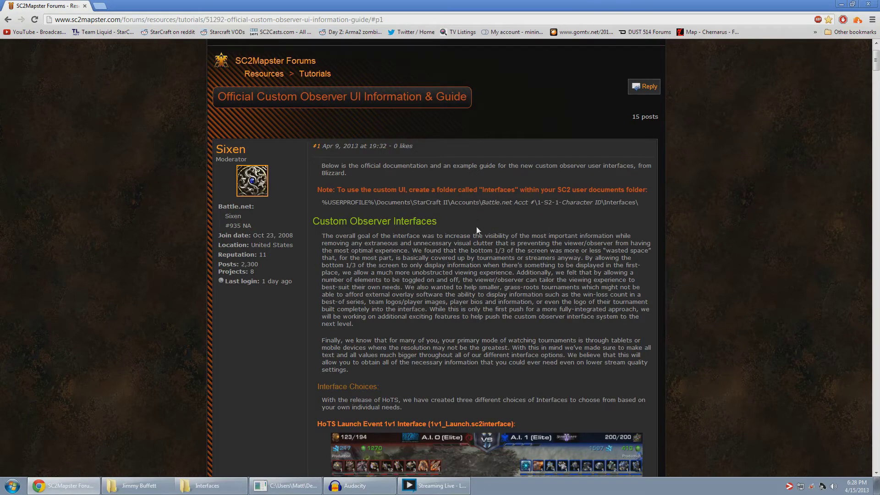
pyautogui.scroll(-3, 485, 224)
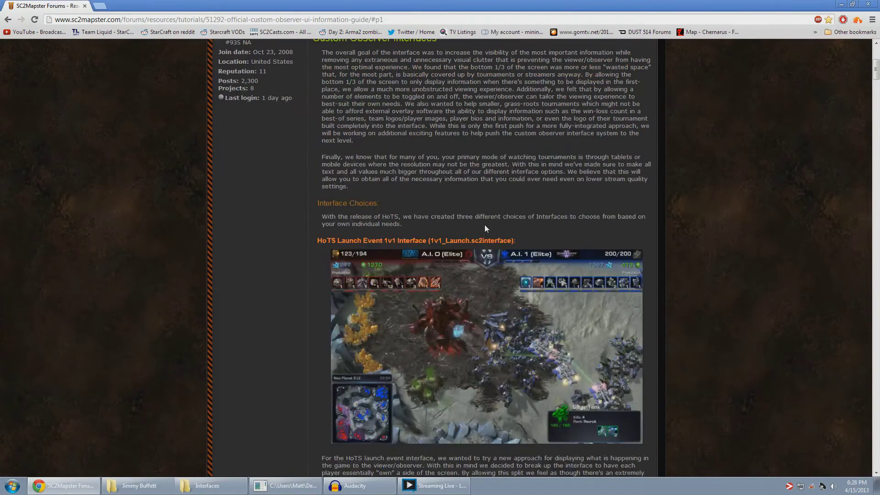
pyautogui.scroll(-4, 512, 229)
pyautogui.scroll(-1, 513, 228)
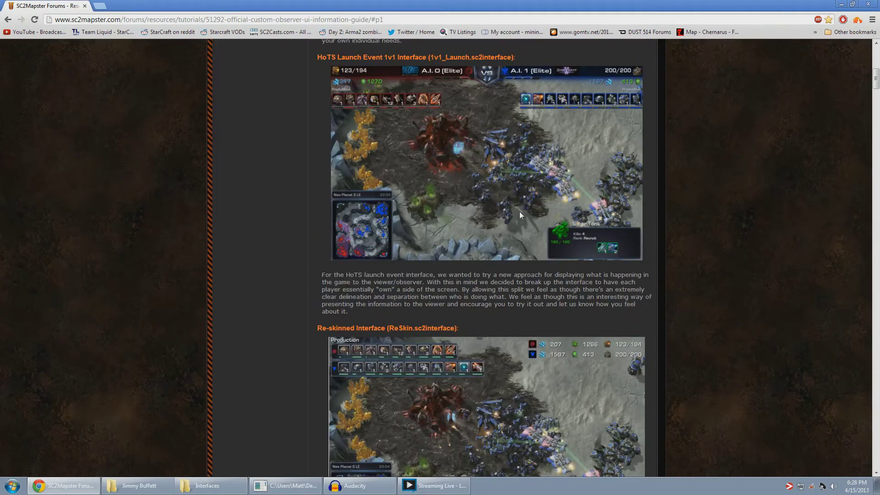
pyautogui.scroll(1, 518, 211)
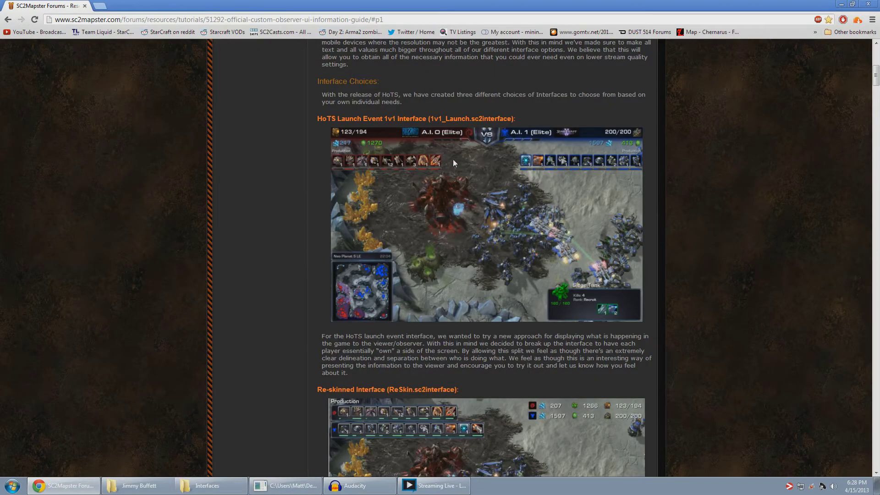
pyautogui.scroll(-3, 467, 199)
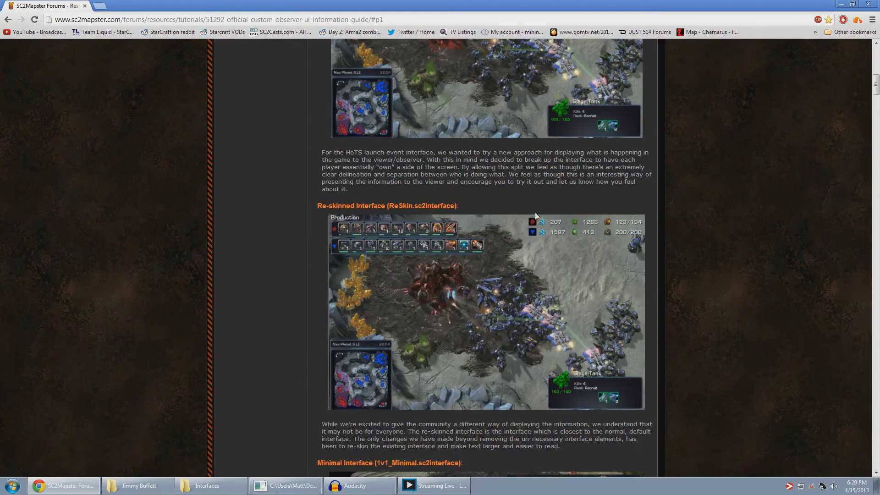
pyautogui.scroll(-1, 536, 214)
pyautogui.scroll(-2, 501, 202)
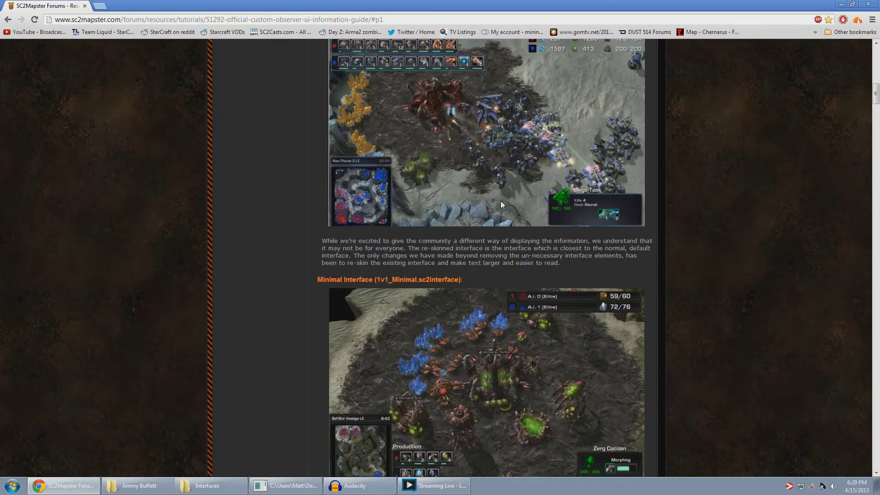
pyautogui.scroll(-2, 501, 204)
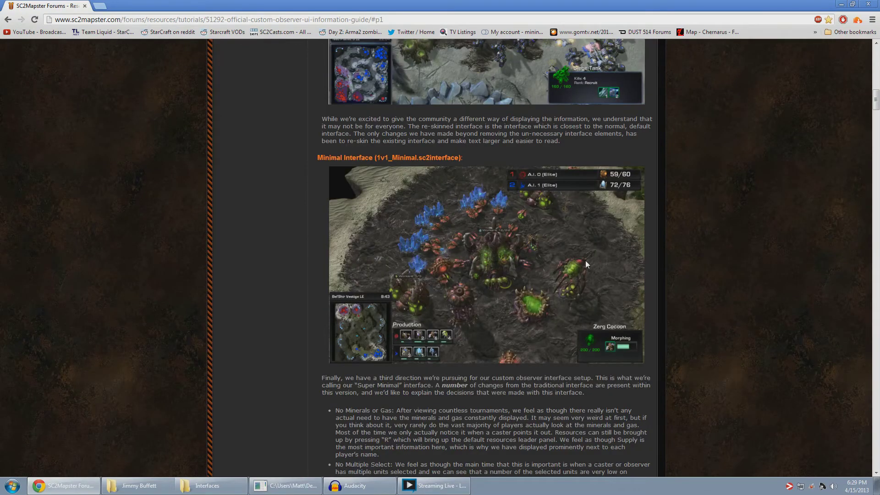
pyautogui.scroll(-15, 585, 264)
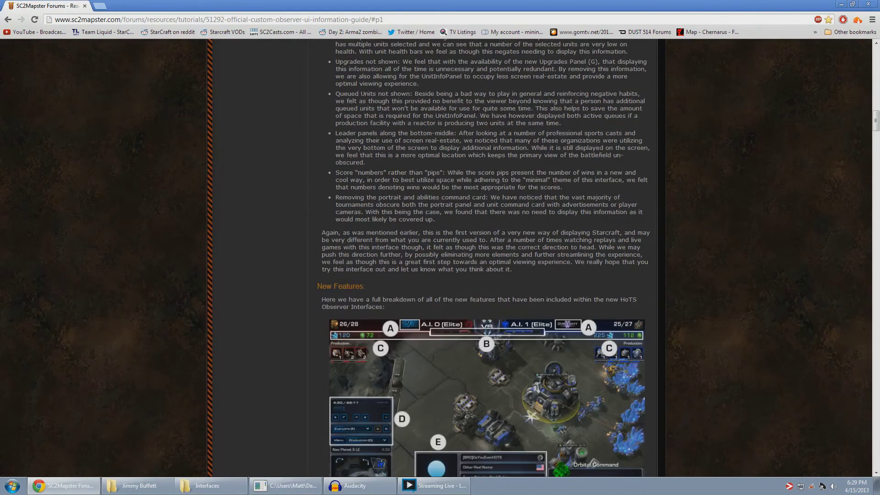
pyautogui.scroll(-8, 585, 260)
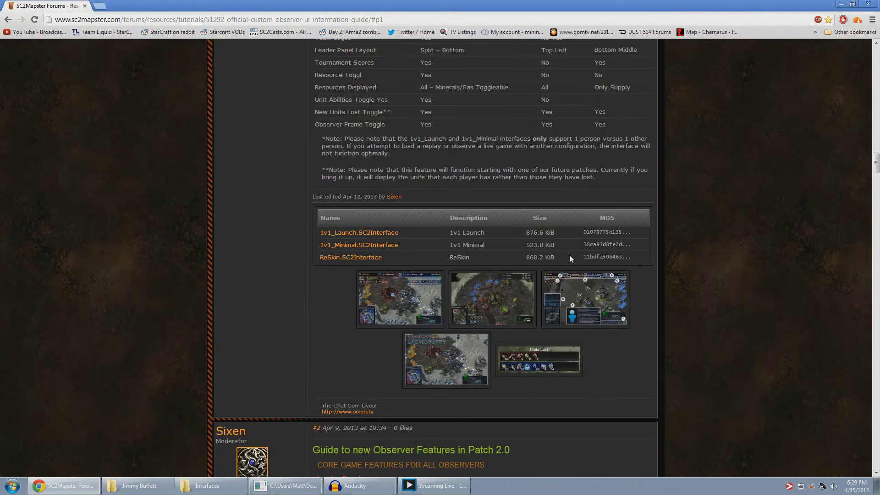
# Step: Bring up the link options for the 1v1_Launch.SC2Interface download, dismiss them and view the Interfaces folder in Windows Explorer
pyautogui.rightClick(353, 234)
pyautogui.click(274, 251)
pyautogui.click(243, 487)
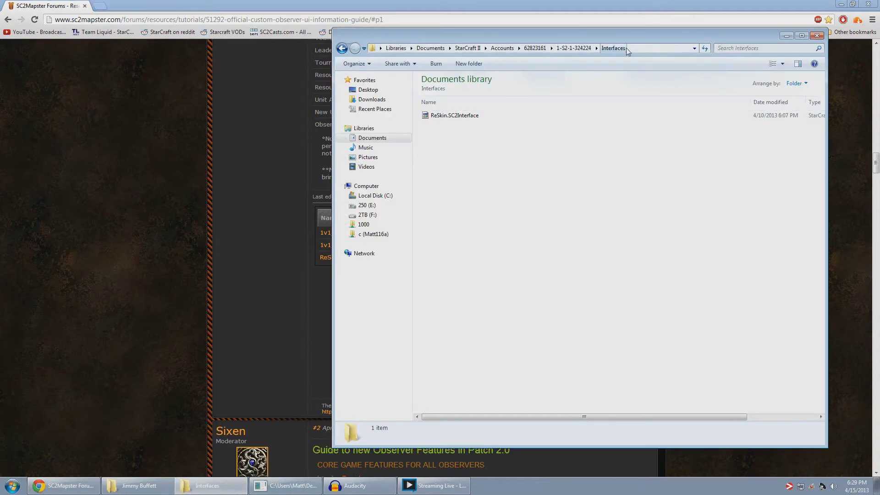
# Step: Return to the forum guide in Chrome and review the New Features hotkey list, highlighting toggles A to F
pyautogui.click(260, 140)
pyautogui.scroll(8, 248, 193)
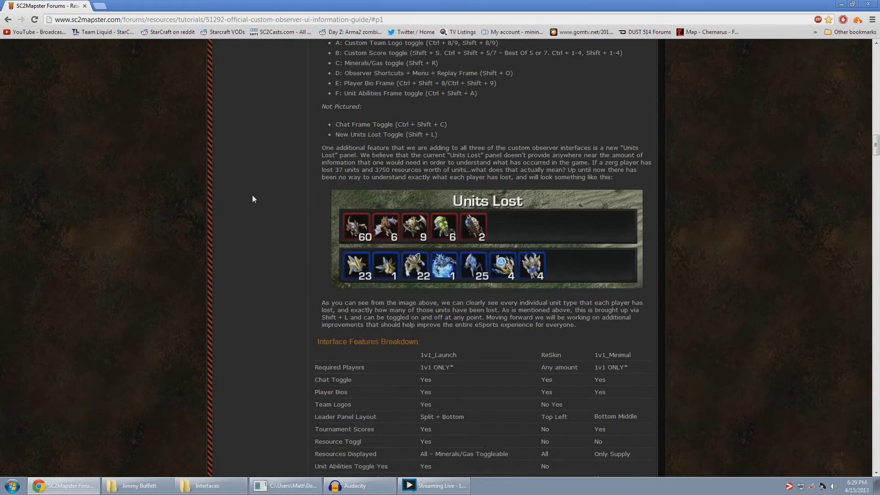
pyautogui.scroll(5, 253, 195)
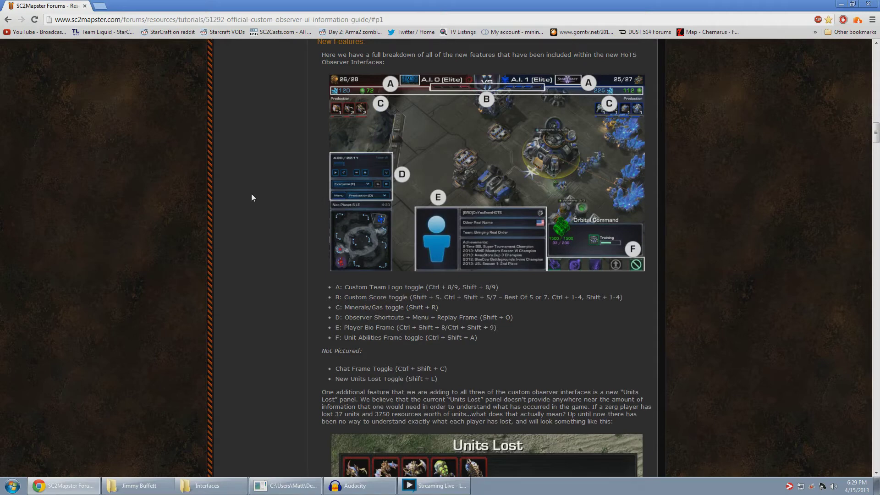
pyautogui.scroll(3, 230, 185)
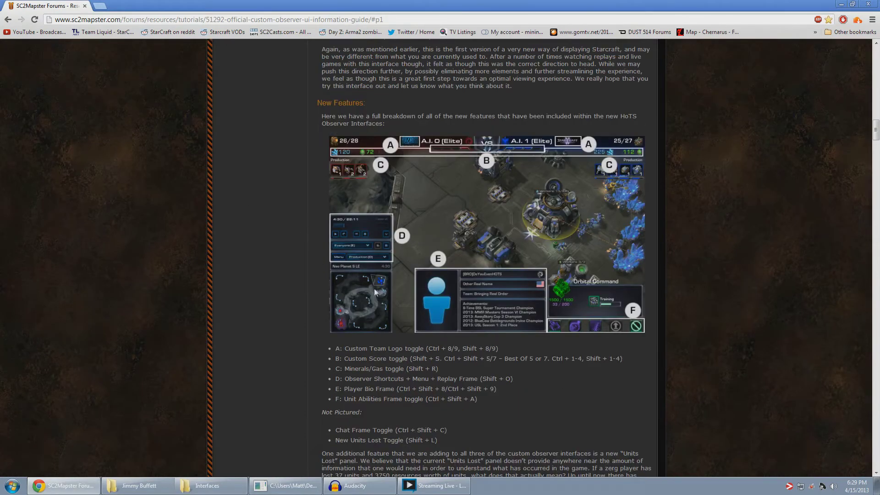
pyautogui.moveTo(344, 348); pyautogui.dragTo(499, 348)
pyautogui.click(392, 367)
pyautogui.moveTo(343, 348); pyautogui.dragTo(479, 399)
pyautogui.click(483, 397)
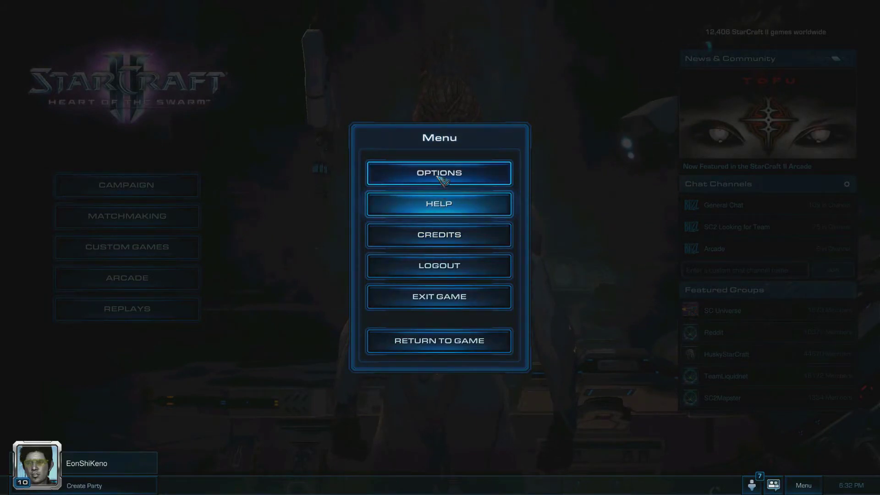
# Step: In StarCraft II, open the gameplay options and set the Observer Interface to None
pyautogui.click(439, 175)
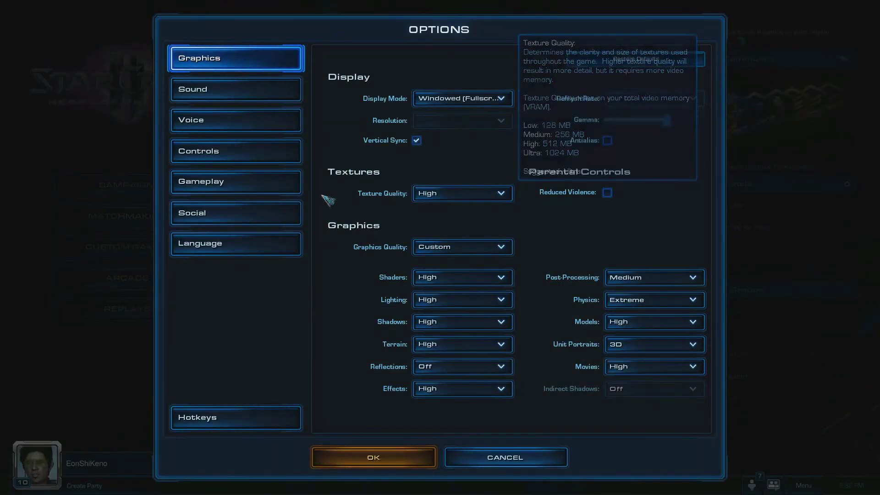
pyautogui.click(236, 184)
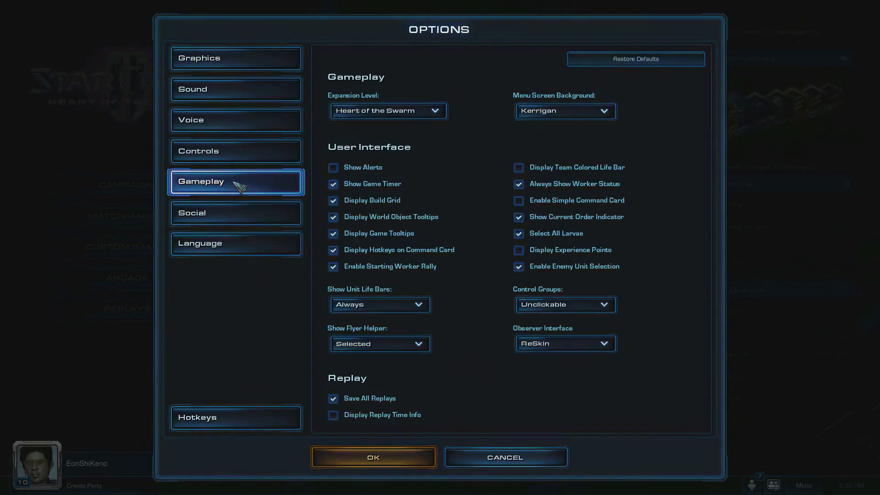
pyautogui.click(586, 347)
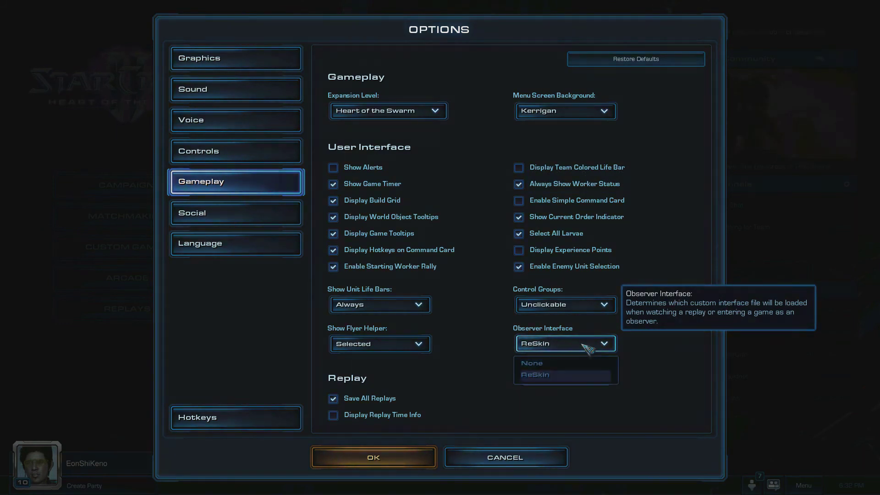
pyautogui.click(538, 365)
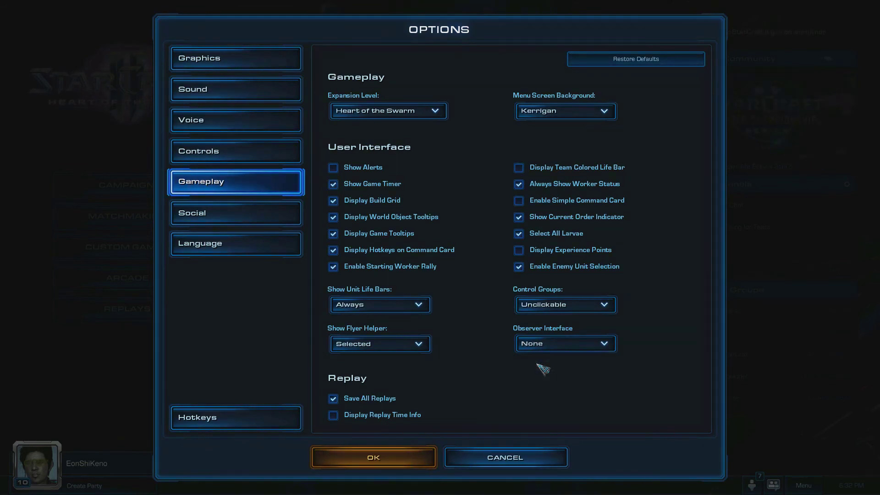
# Step: Set the Observer Interface to ReSkin and accept the options
pyautogui.click(546, 344)
pyautogui.click(542, 375)
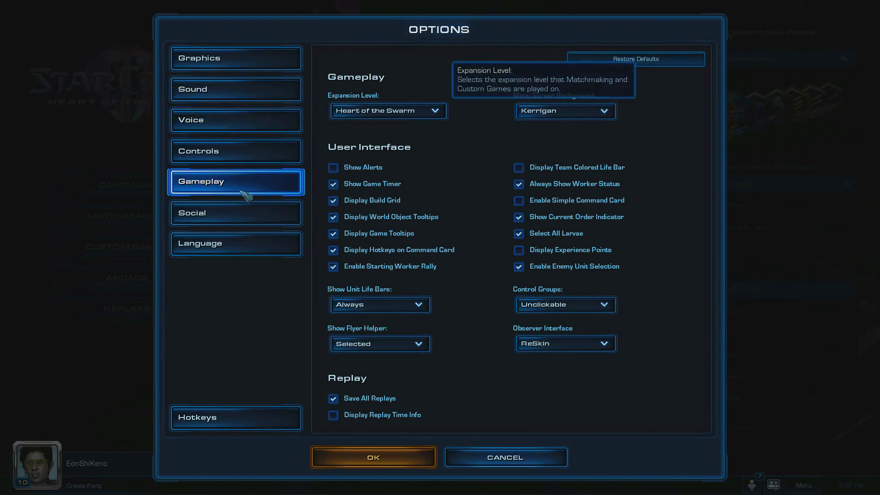
pyautogui.click(570, 344)
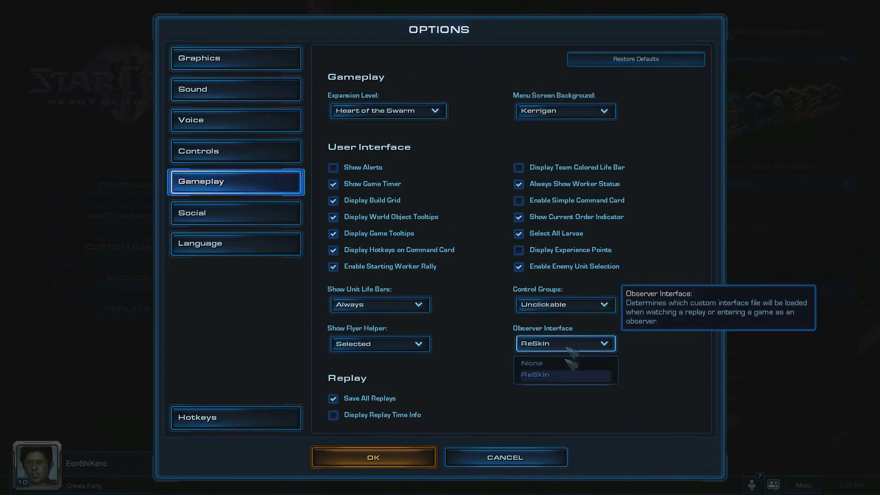
pyautogui.click(416, 453)
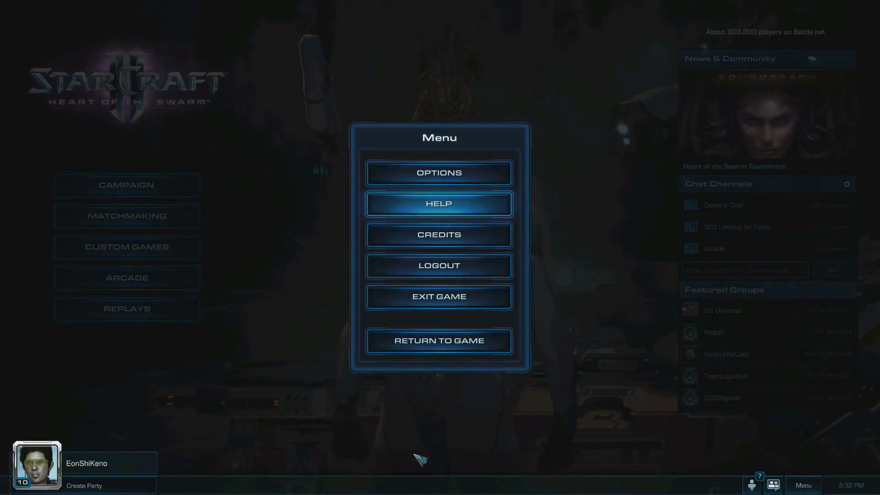